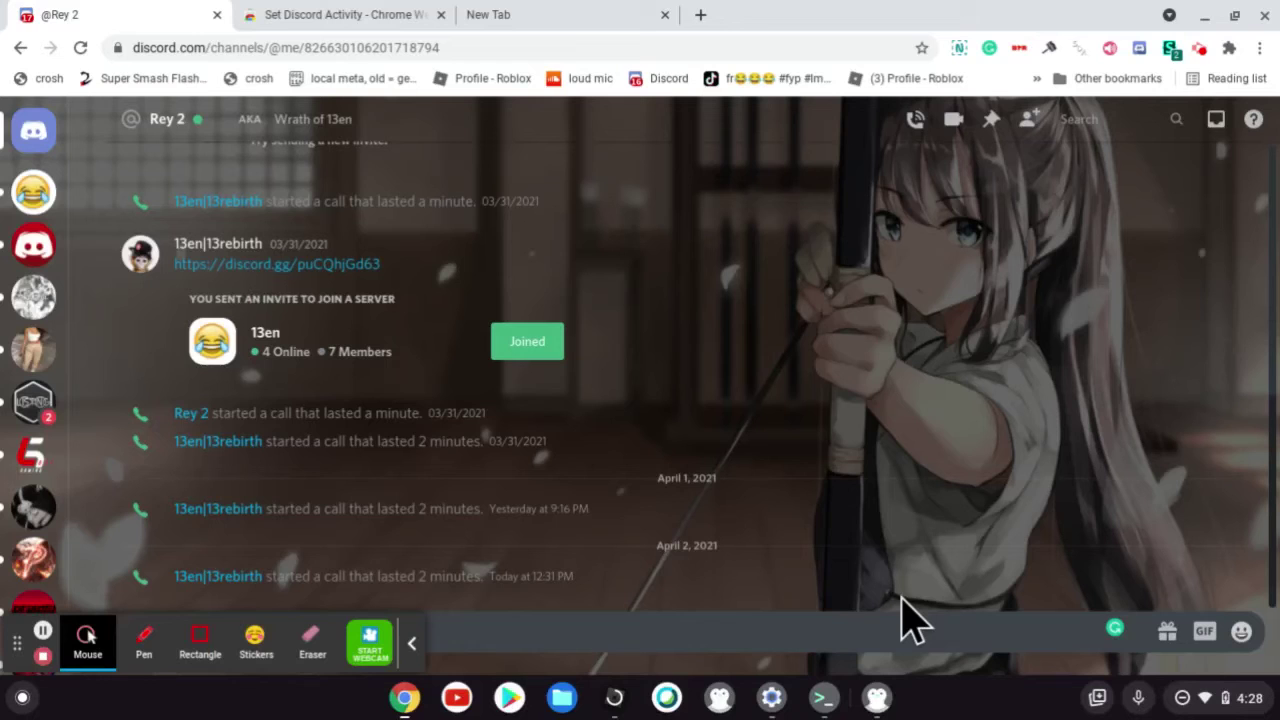
pyautogui.click(876, 700)
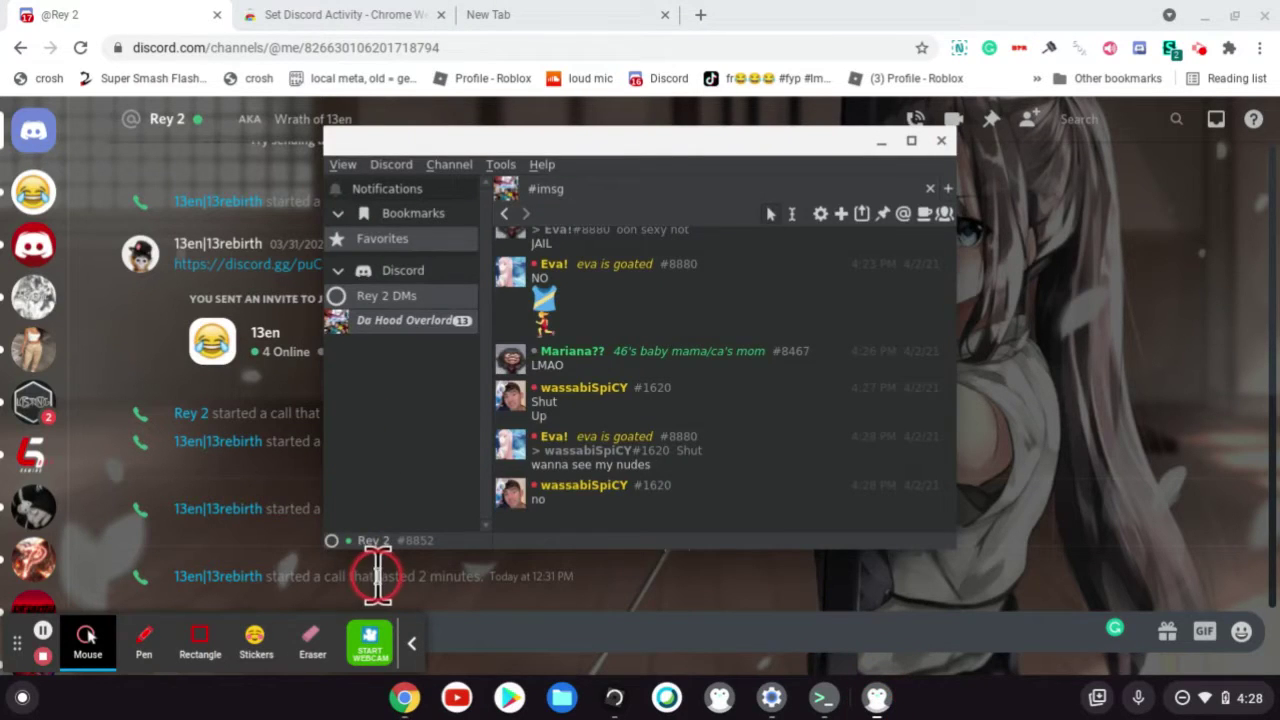
pyautogui.click(378, 542)
pyautogui.click(372, 622)
pyautogui.write('playing roblo')
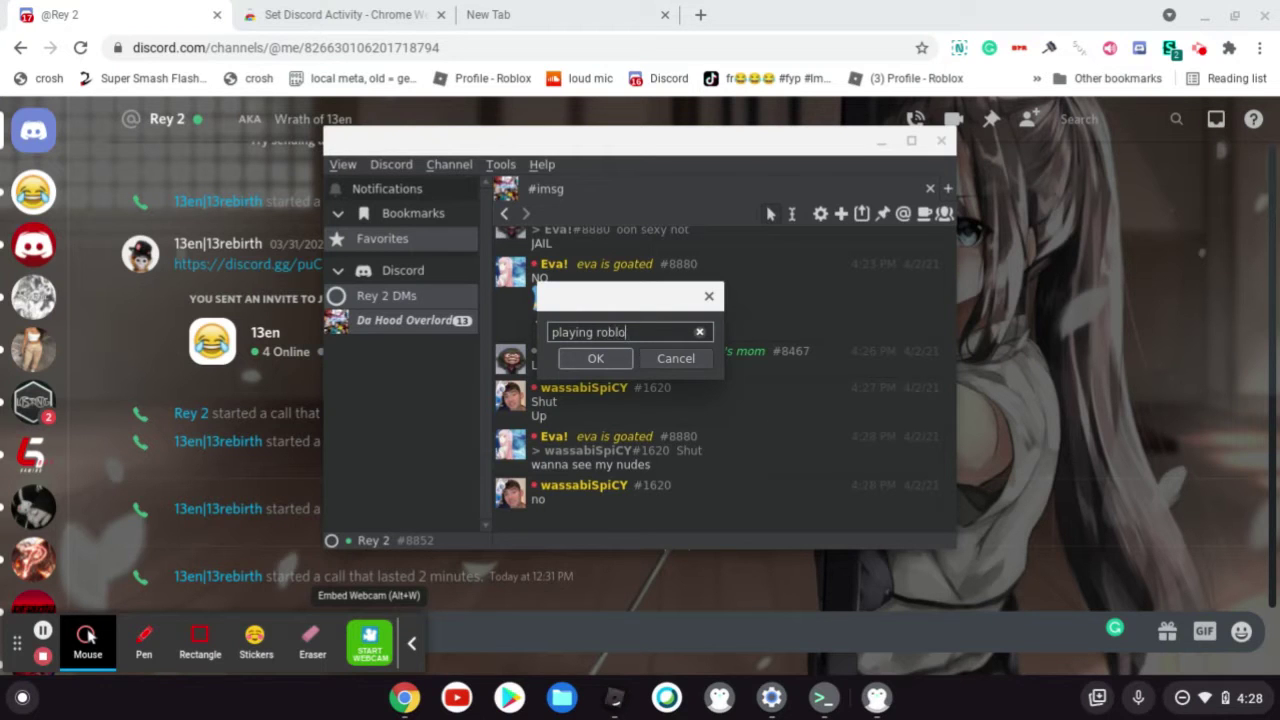
pyautogui.write('x')
pyautogui.press('Return')
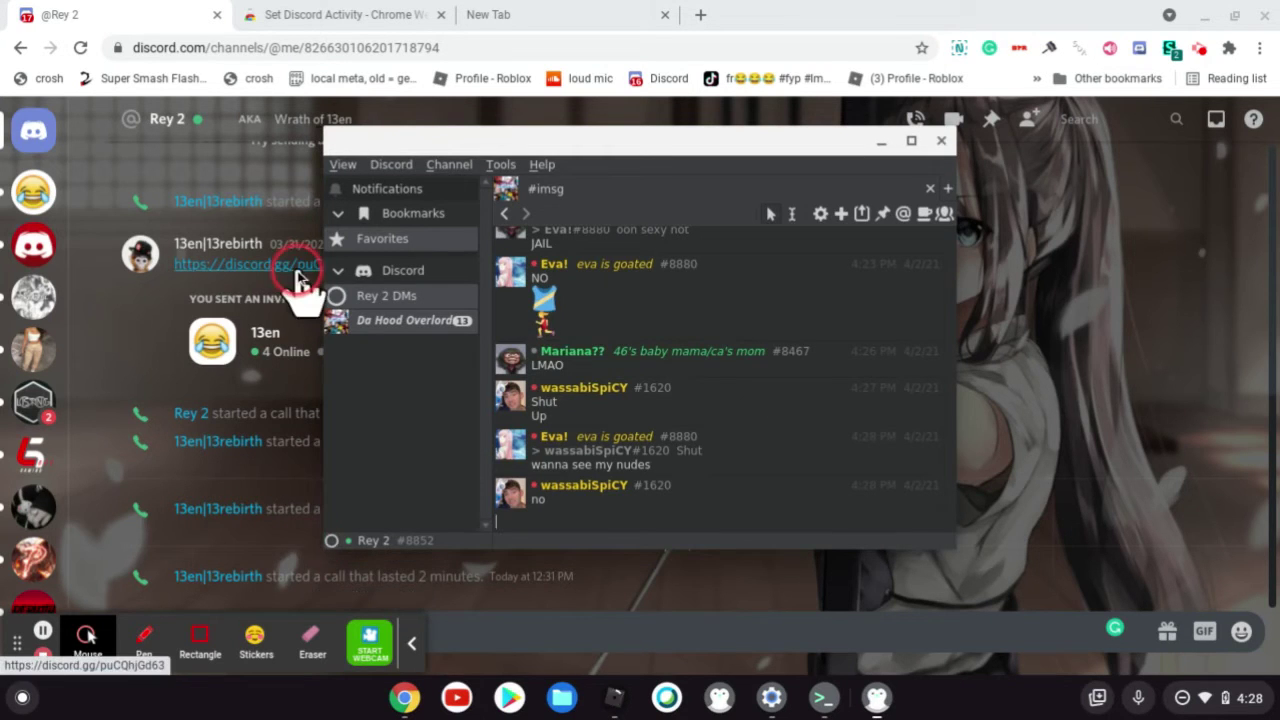
pyautogui.click(138, 322)
pyautogui.scroll(3, 143, 329)
pyautogui.scroll(1, 150, 310)
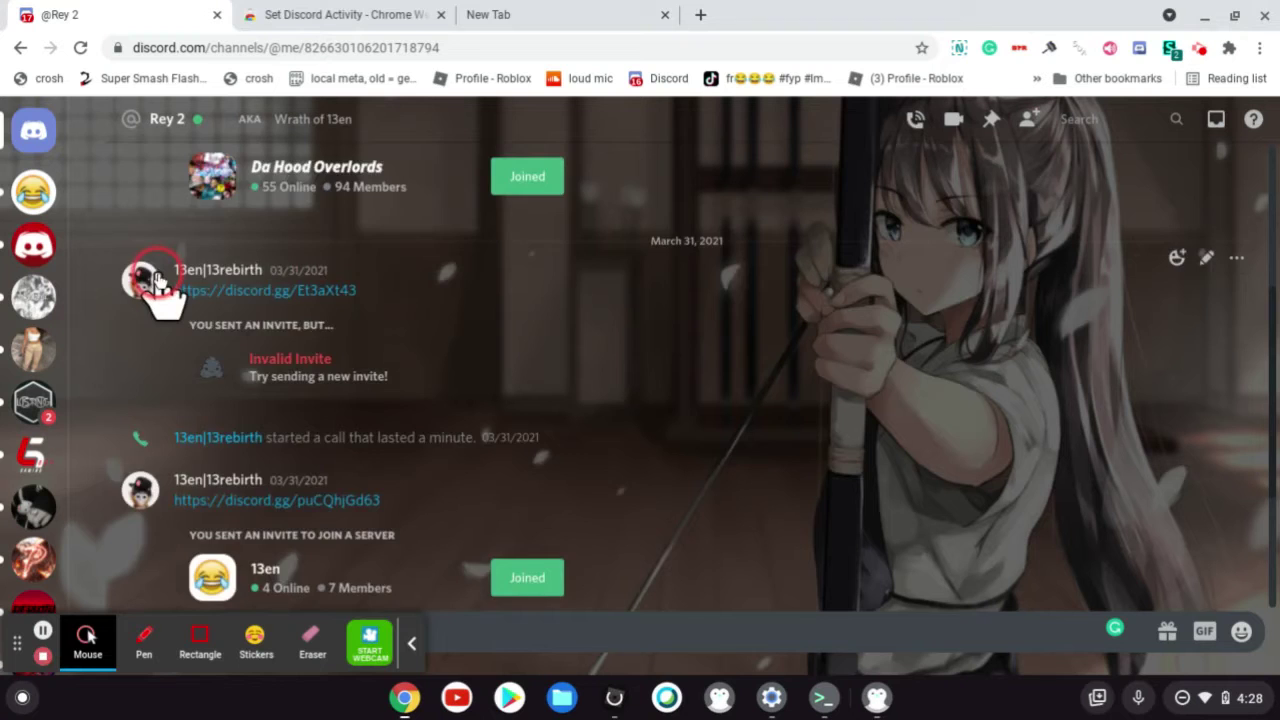
pyautogui.scroll(1, 160, 285)
pyautogui.scroll(-3, 160, 284)
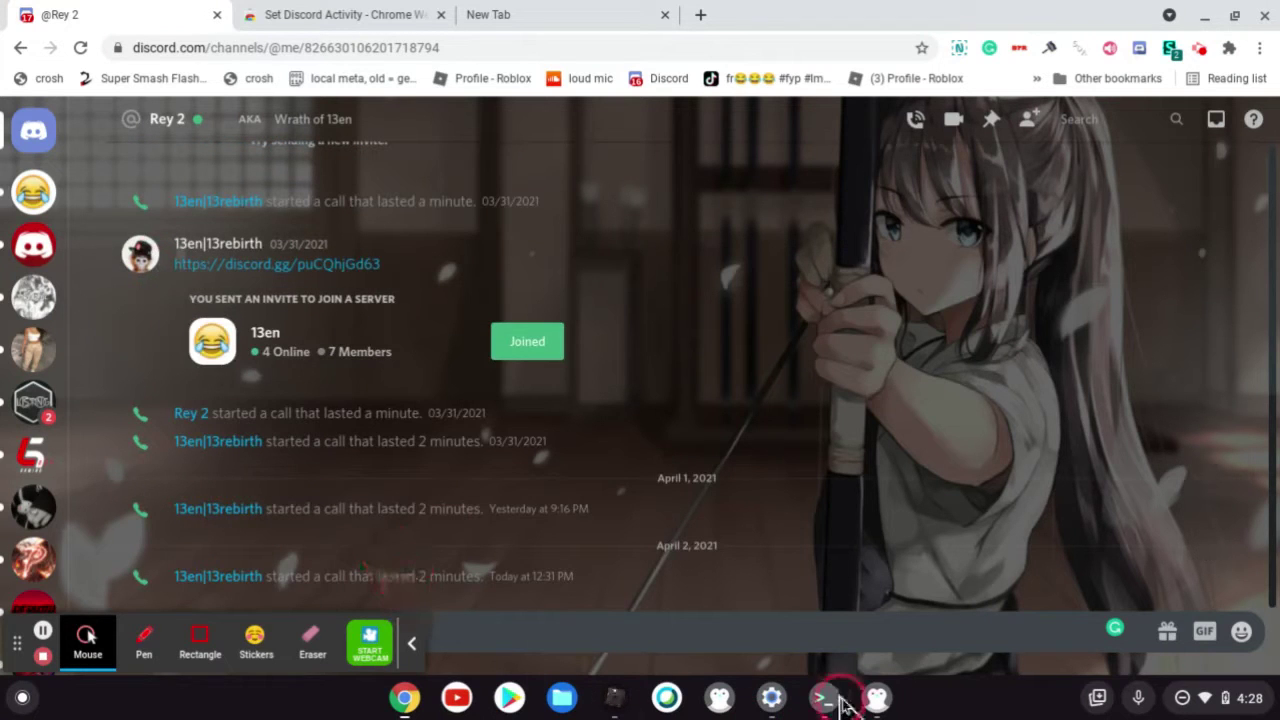
# Step: Reopen Ripcord and select the direct chat with the other account
pyautogui.click(875, 700)
pyautogui.click(418, 305)
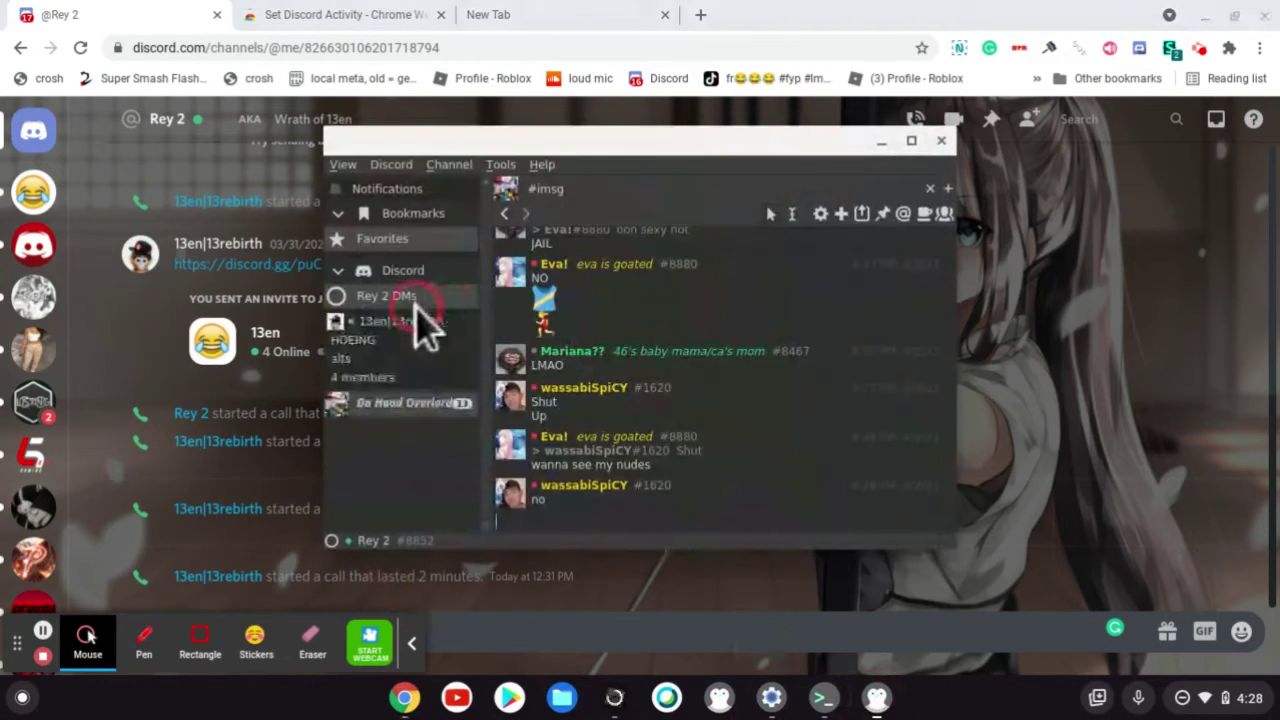
pyautogui.click(385, 323)
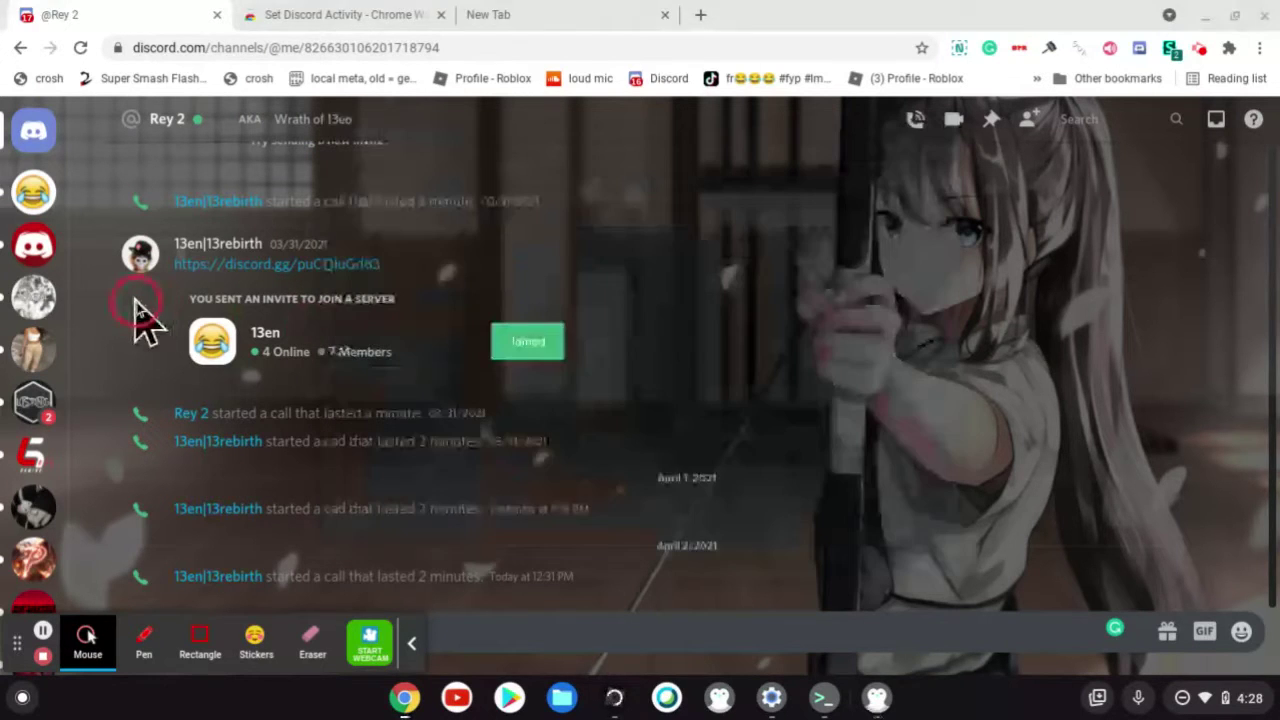
# Step: In Chrome, check the DM partner's profile shows 'playing roblox', then open the sender's profile card
pyautogui.click(188, 203)
pyautogui.click(168, 120)
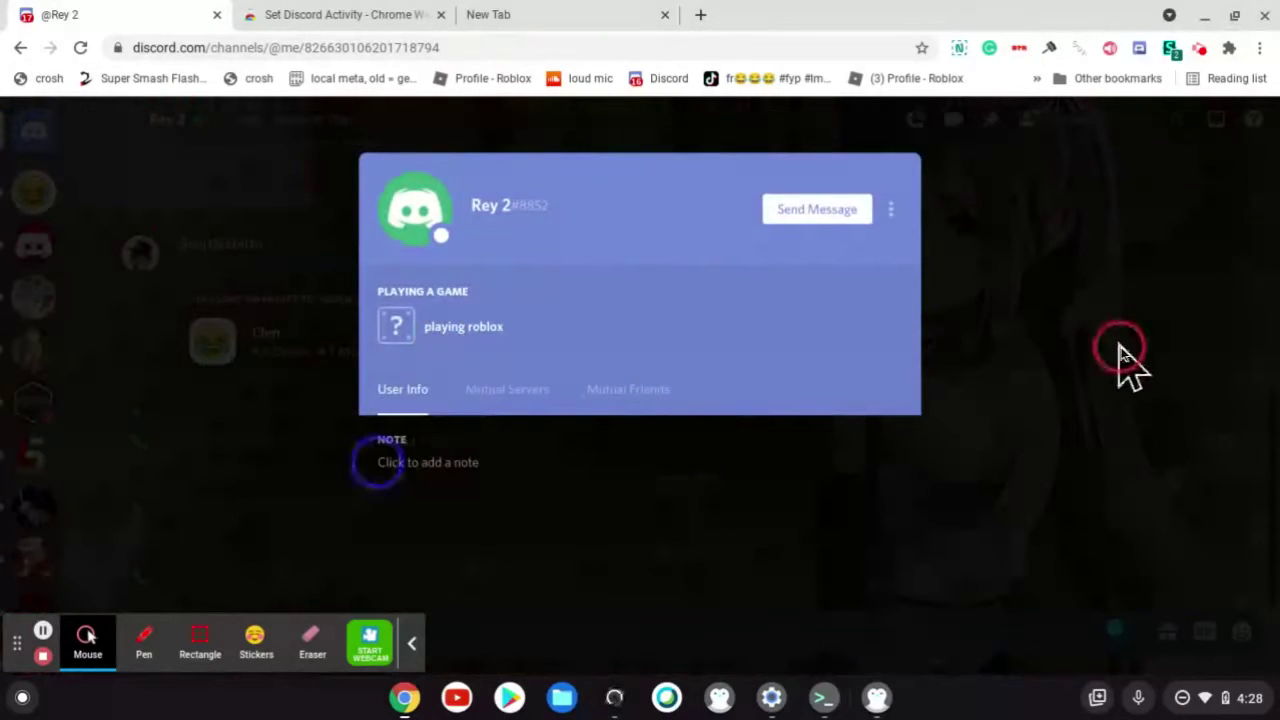
pyautogui.click(110, 295)
pyautogui.click(215, 248)
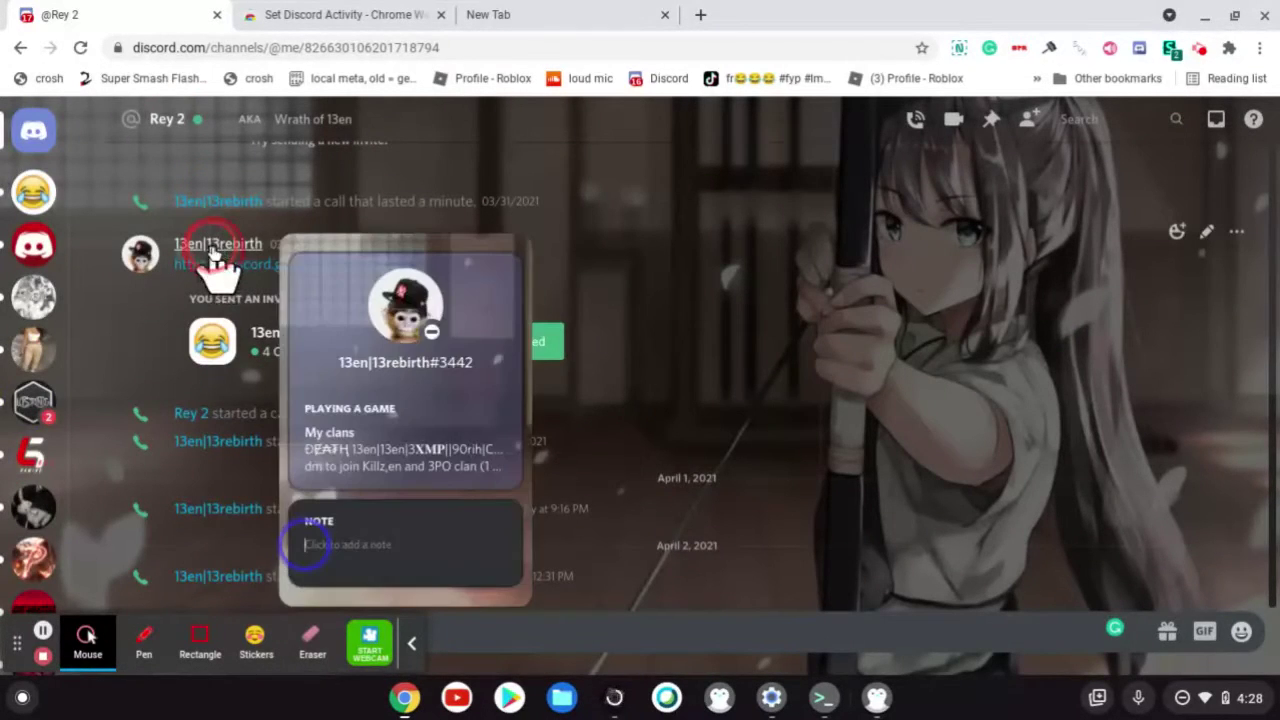
# Step: Switch to the Set Discord Activity store tab and browse its related extensions
pyautogui.click(340, 15)
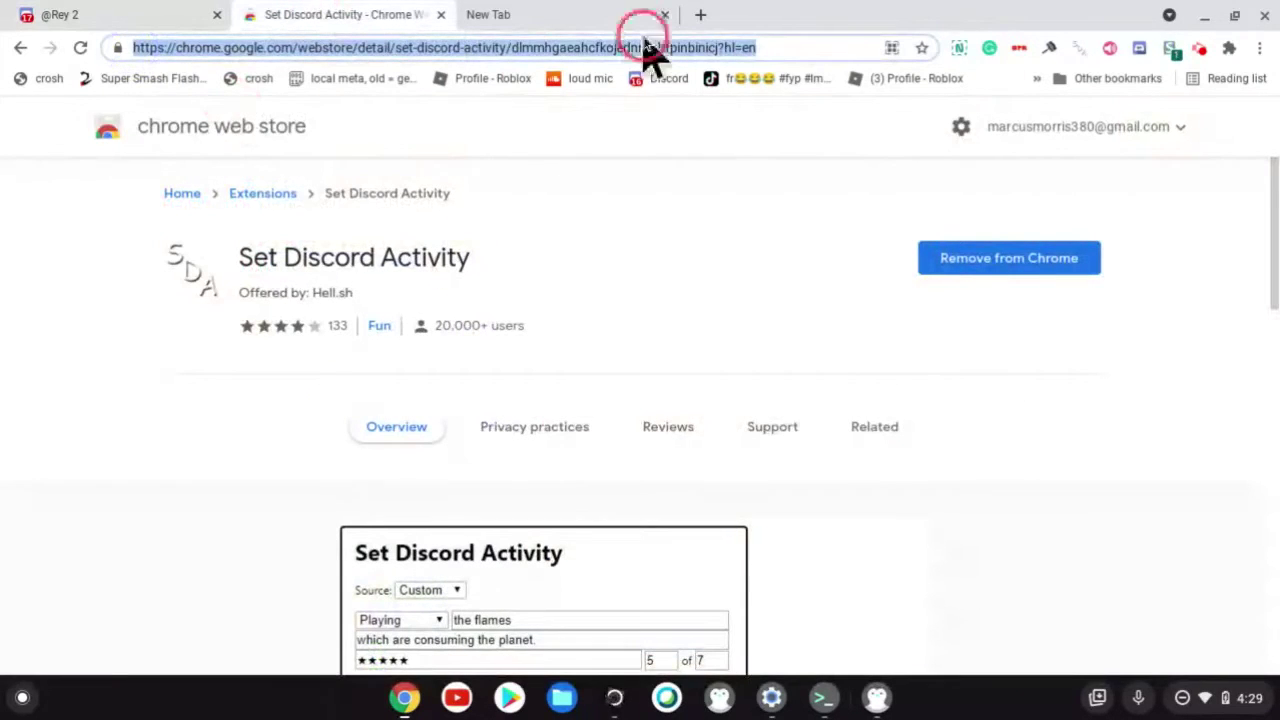
pyautogui.click(155, 350)
pyautogui.scroll(-15, 155, 355)
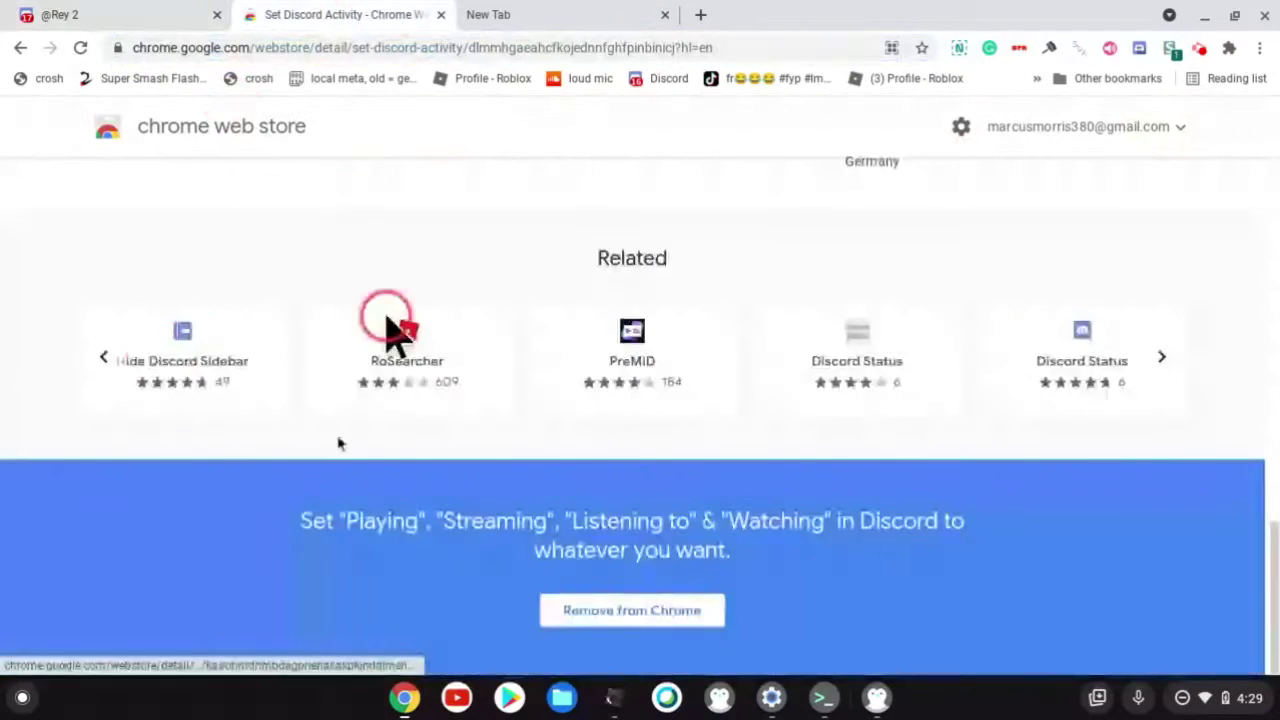
pyautogui.click(1167, 360)
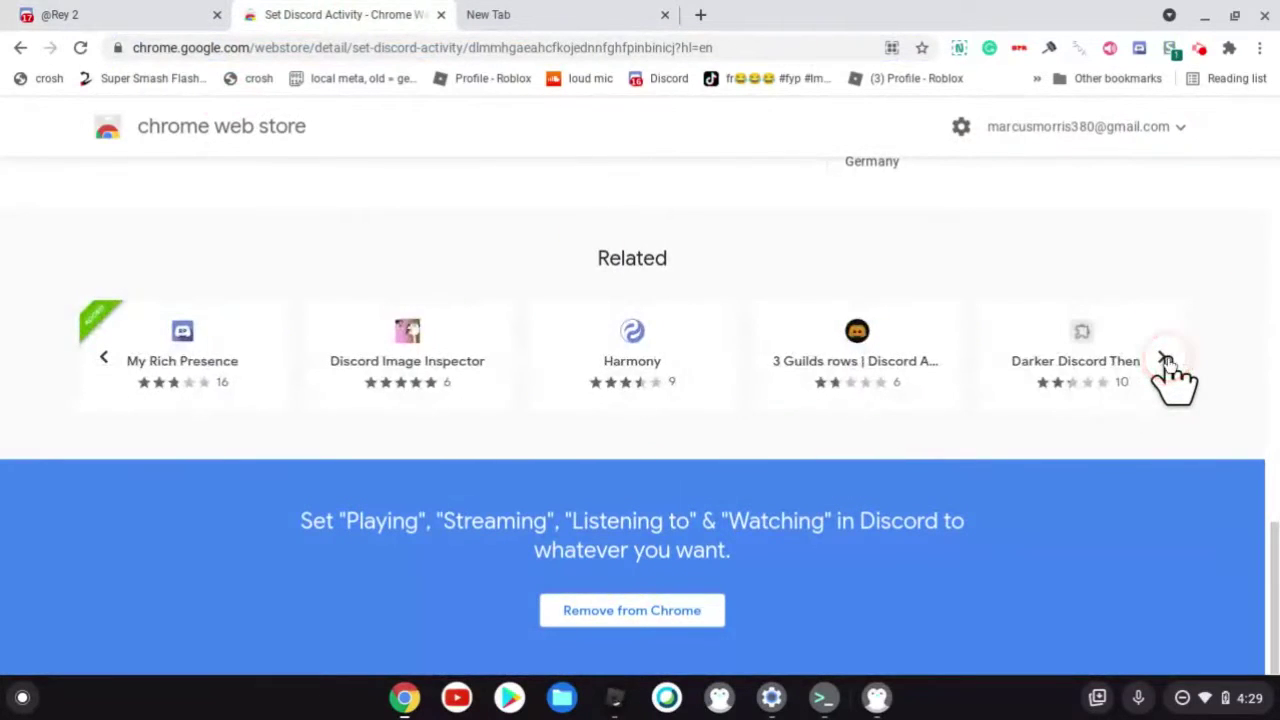
pyautogui.click(563, 490)
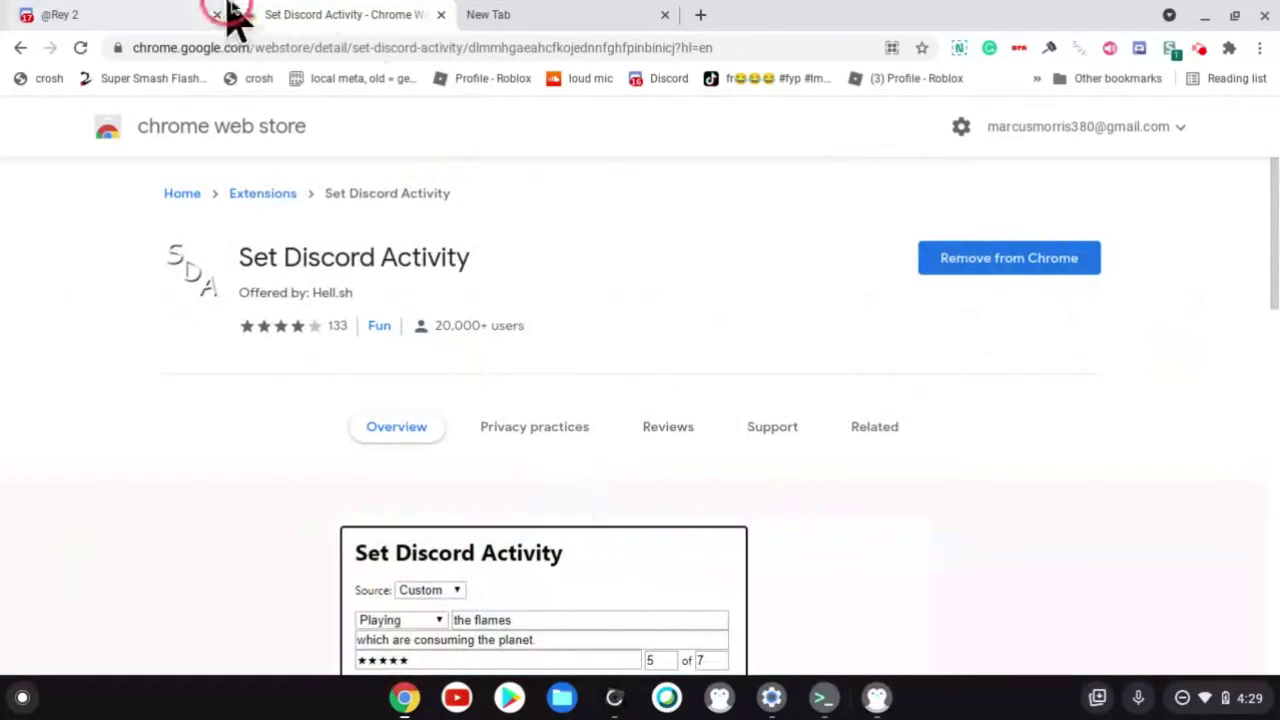
# Step: Look over the extension's privacy practices and reviews, then close the profile card in Discord
pyautogui.click(490, 440)
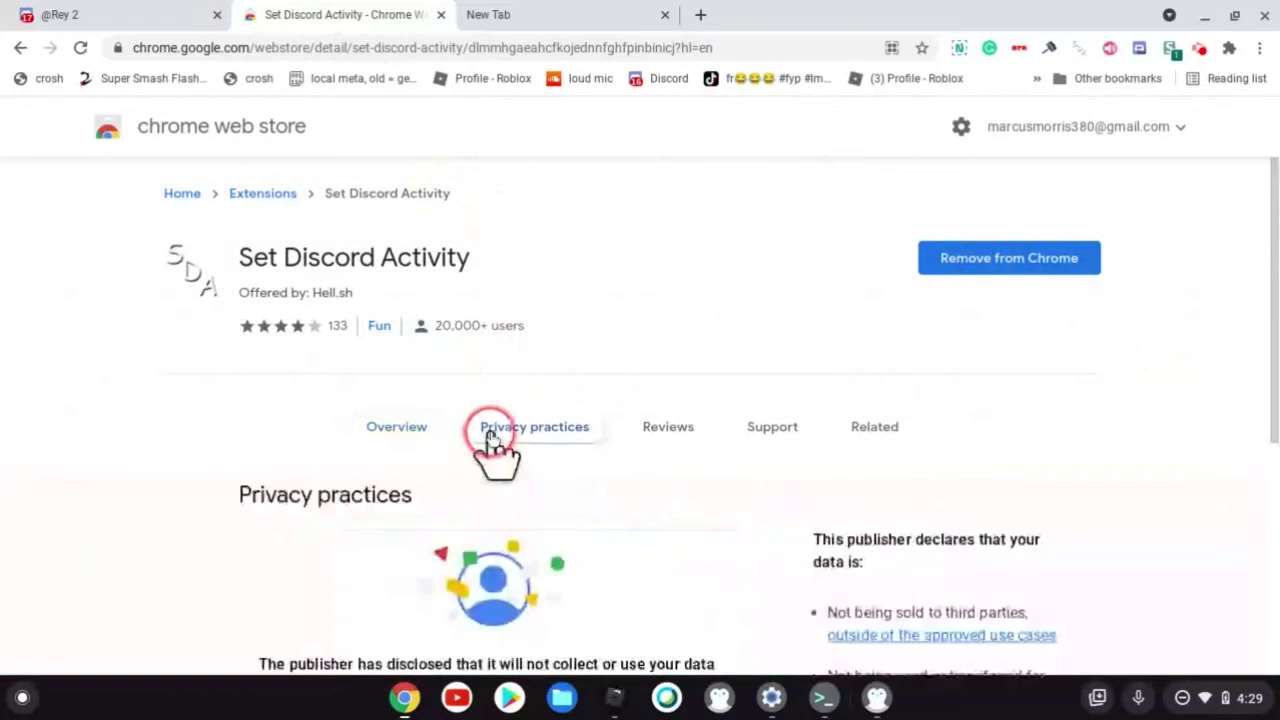
pyautogui.click(697, 225)
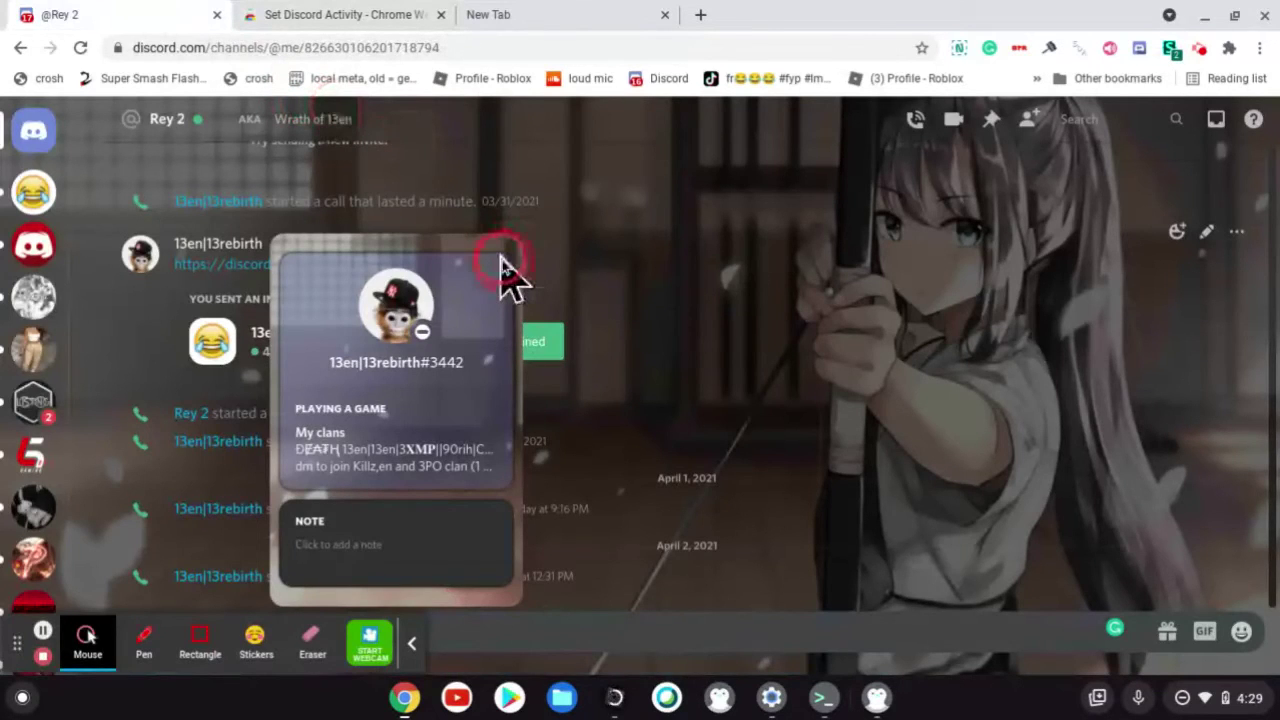
pyautogui.click(168, 434)
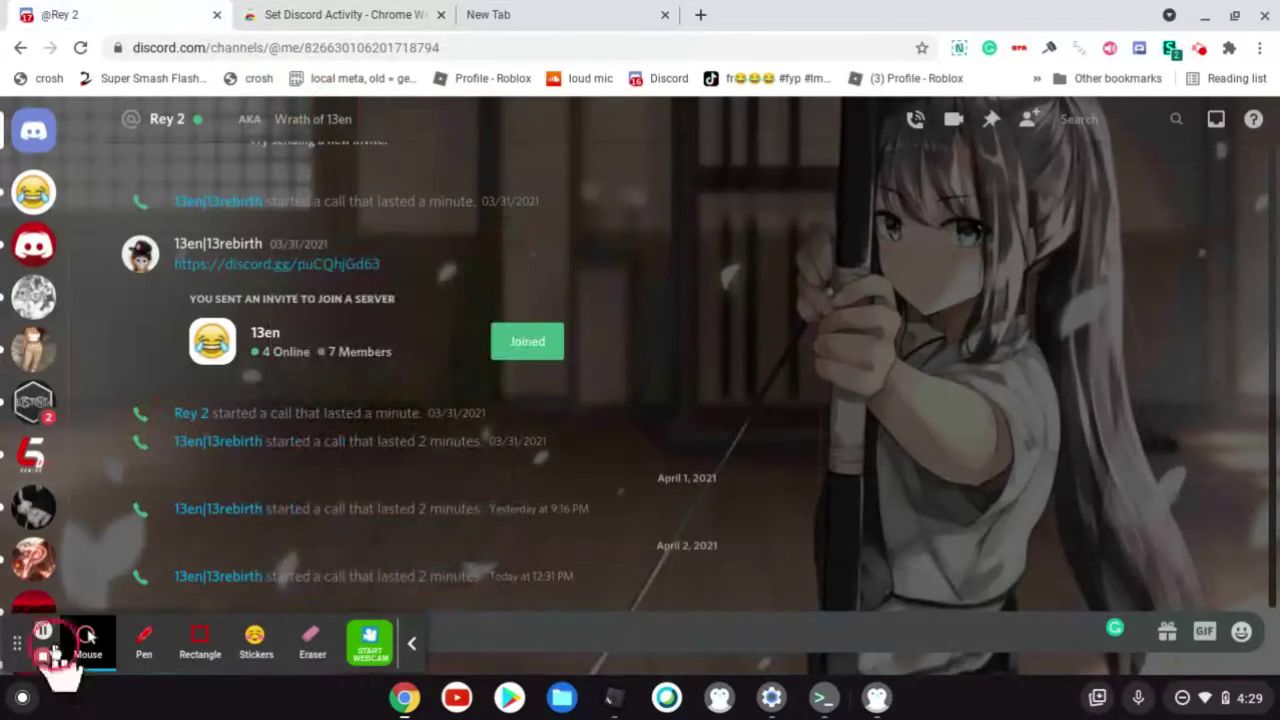